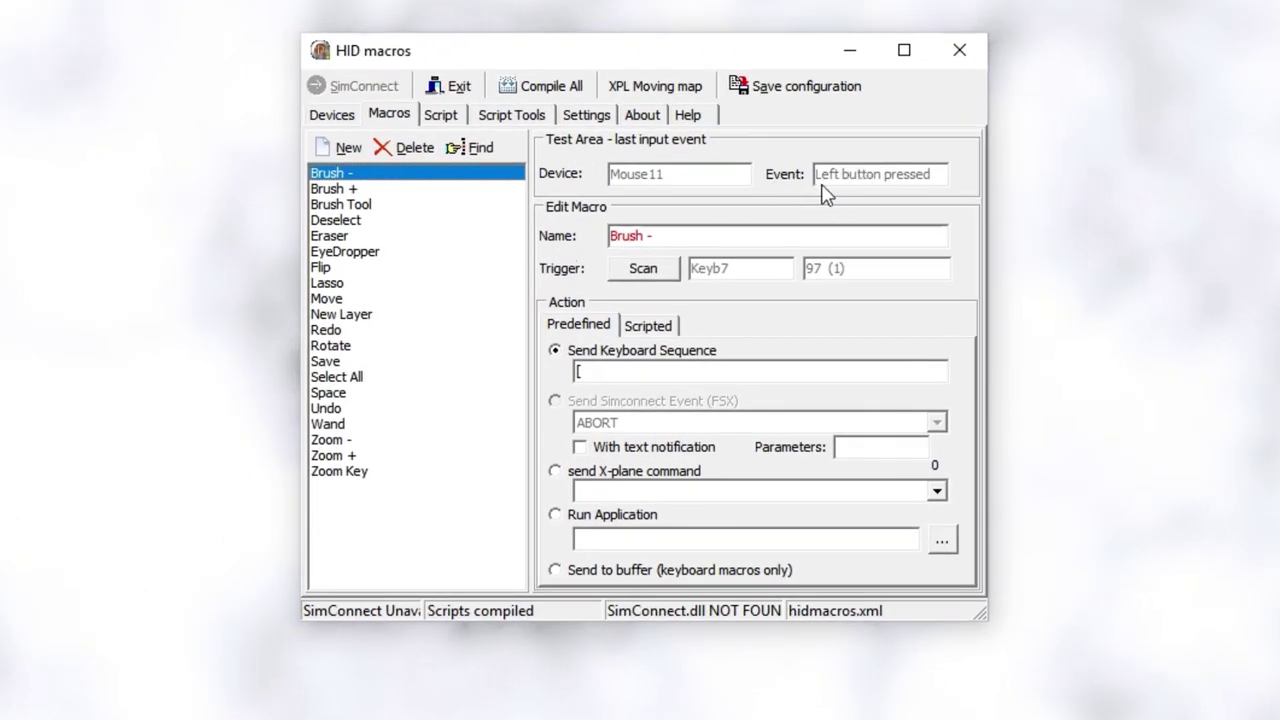
Browse the macro list in HID macros, from Zoom Key through Brush -, Brush + and Wand to Zoom -.
{"action": "key", "text": "Home"}
{"action": "key", "text": "End"}
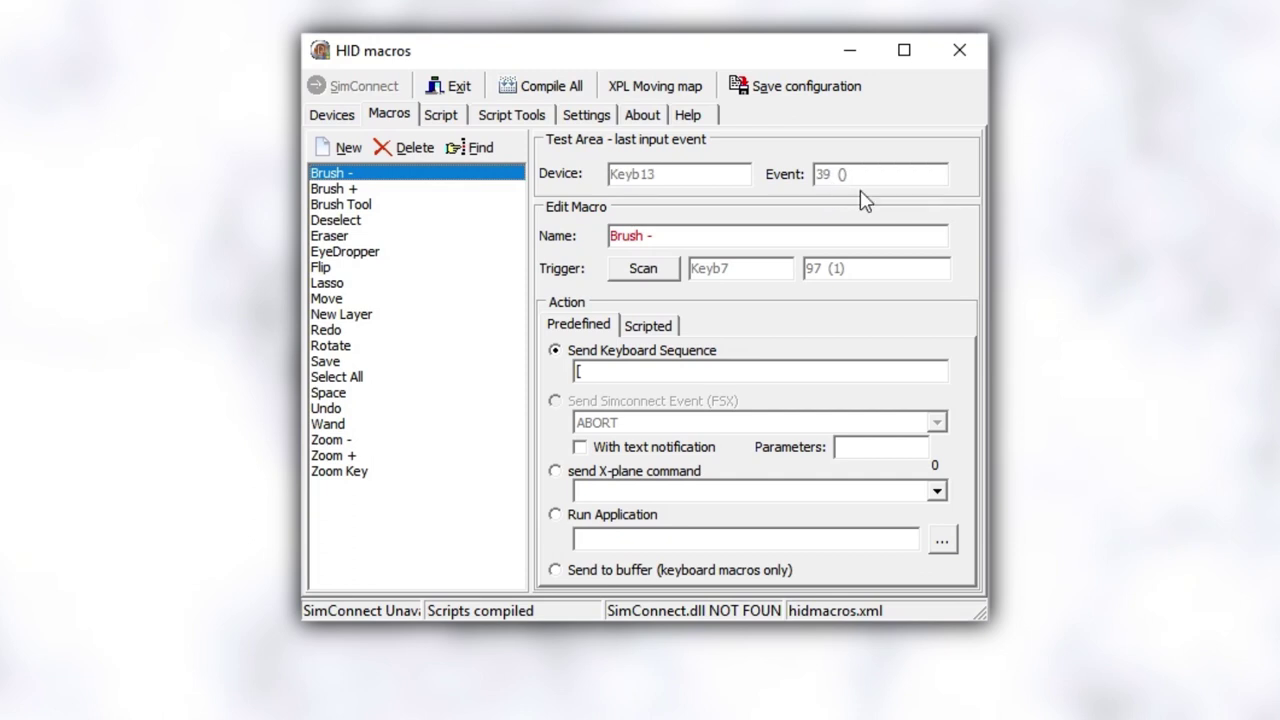
{"action": "key", "text": "Down"}
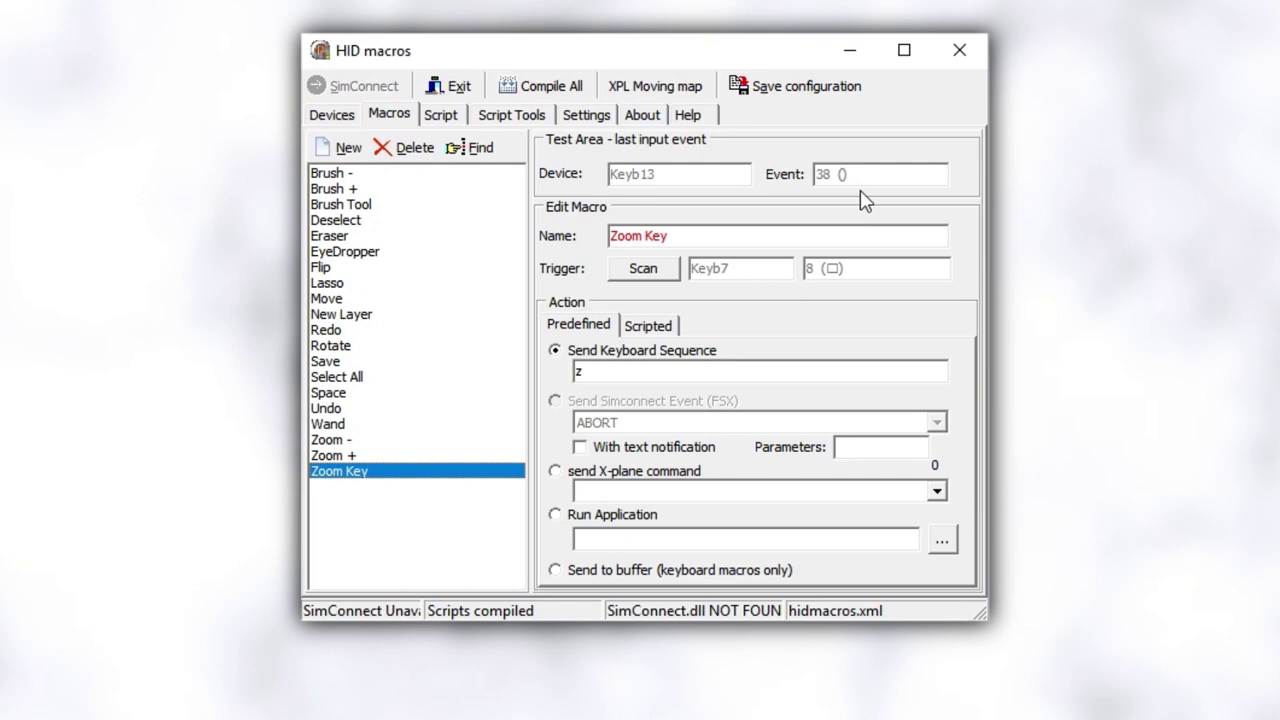
{"action": "key", "text": "Home"}
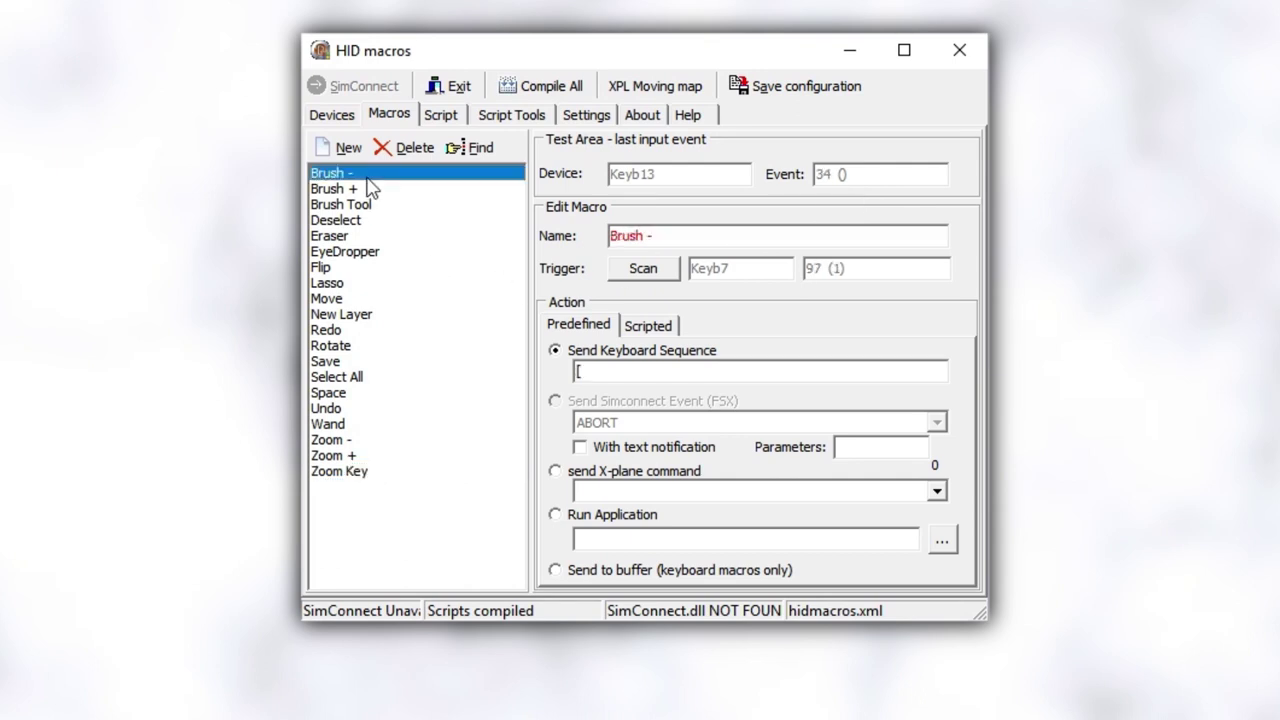
{"action": "key", "text": "Down"}
{"action": "left_click_drag", "start_coordinate": [387, 233], "coordinate": [397, 440]}
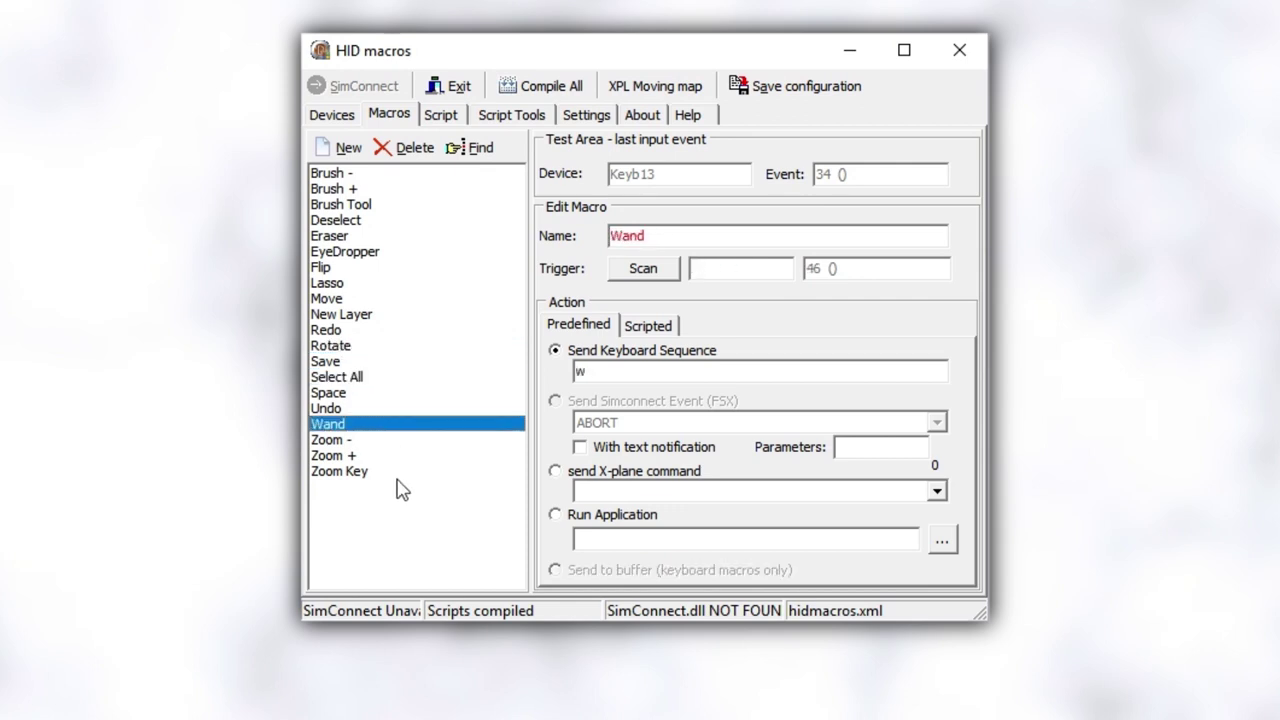
{"action": "mouse_move", "coordinate": [367, 481]}
{"action": "left_mouse_down"}
{"action": "mouse_move", "coordinate": [330, 441]}
{"action": "mouse_move", "coordinate": [328, 478]}
{"action": "mouse_move", "coordinate": [330, 172]}
{"action": "left_mouse_up"}
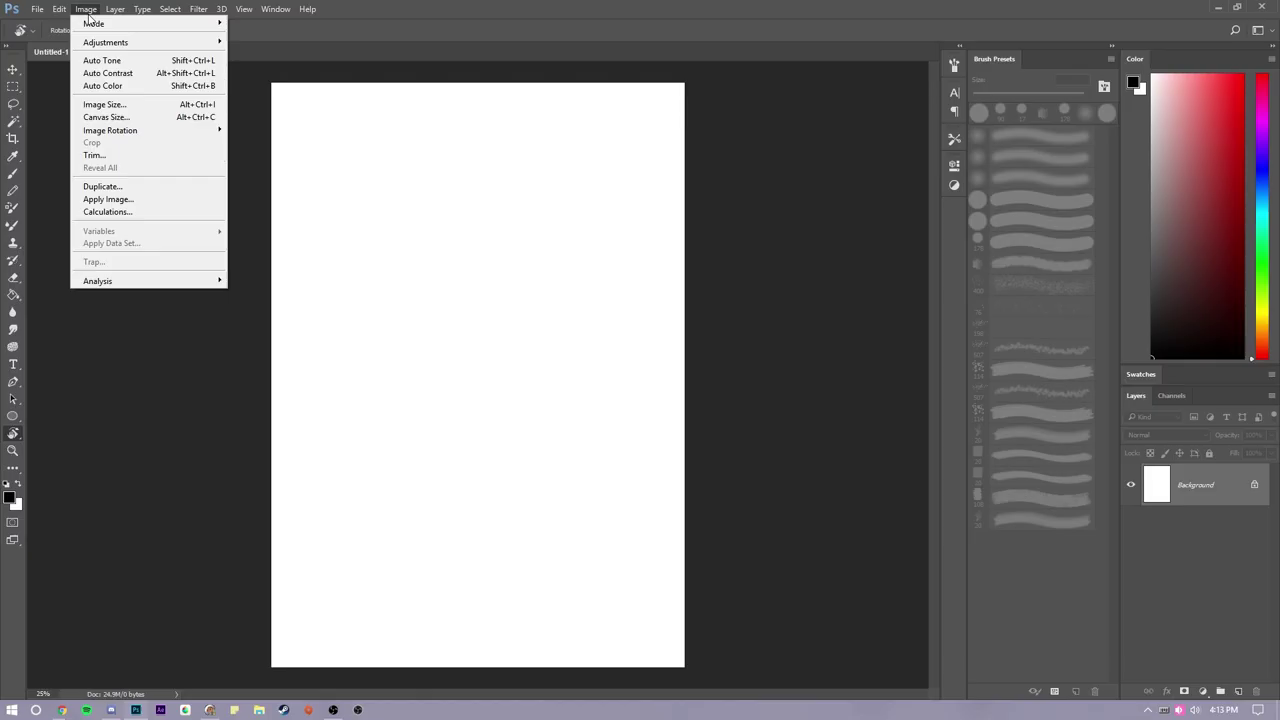
Open Photoshop's Edit > Keyboard Shortcuts settings.
{"action": "mouse_move", "coordinate": [110, 12]}
{"action": "mouse_move", "coordinate": [64, 11]}
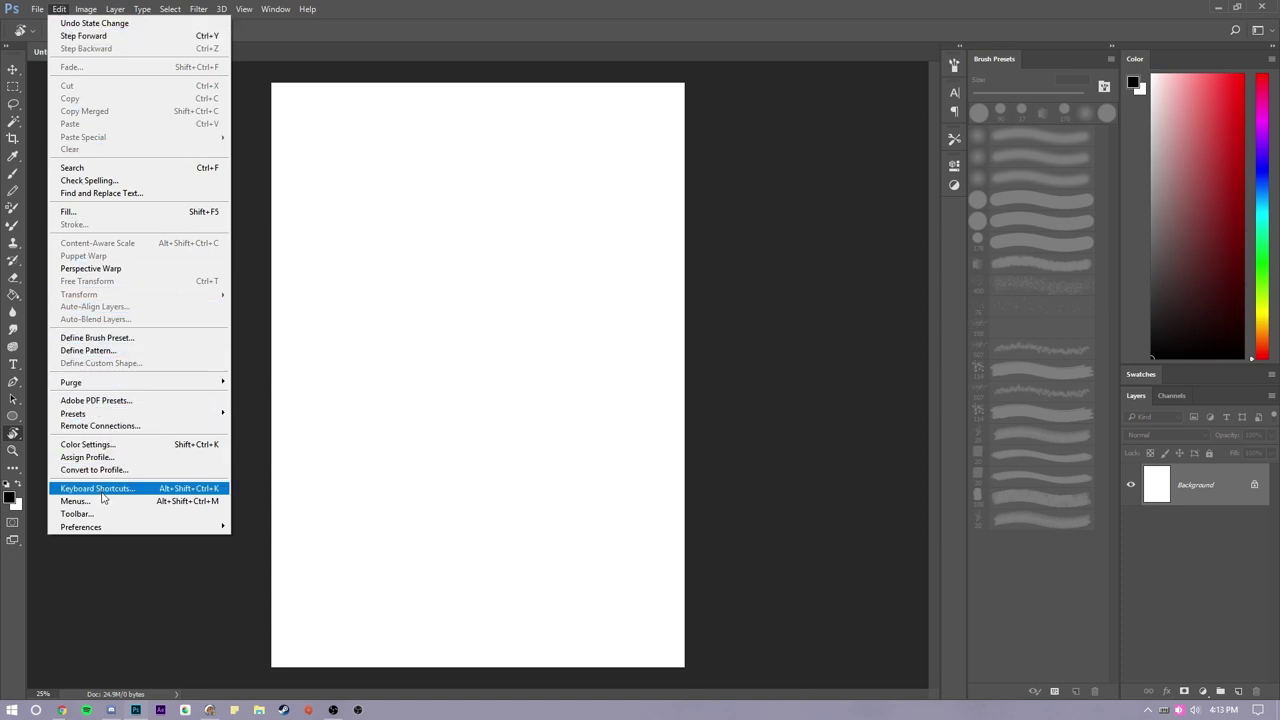
{"action": "left_click", "coordinate": [101, 492]}
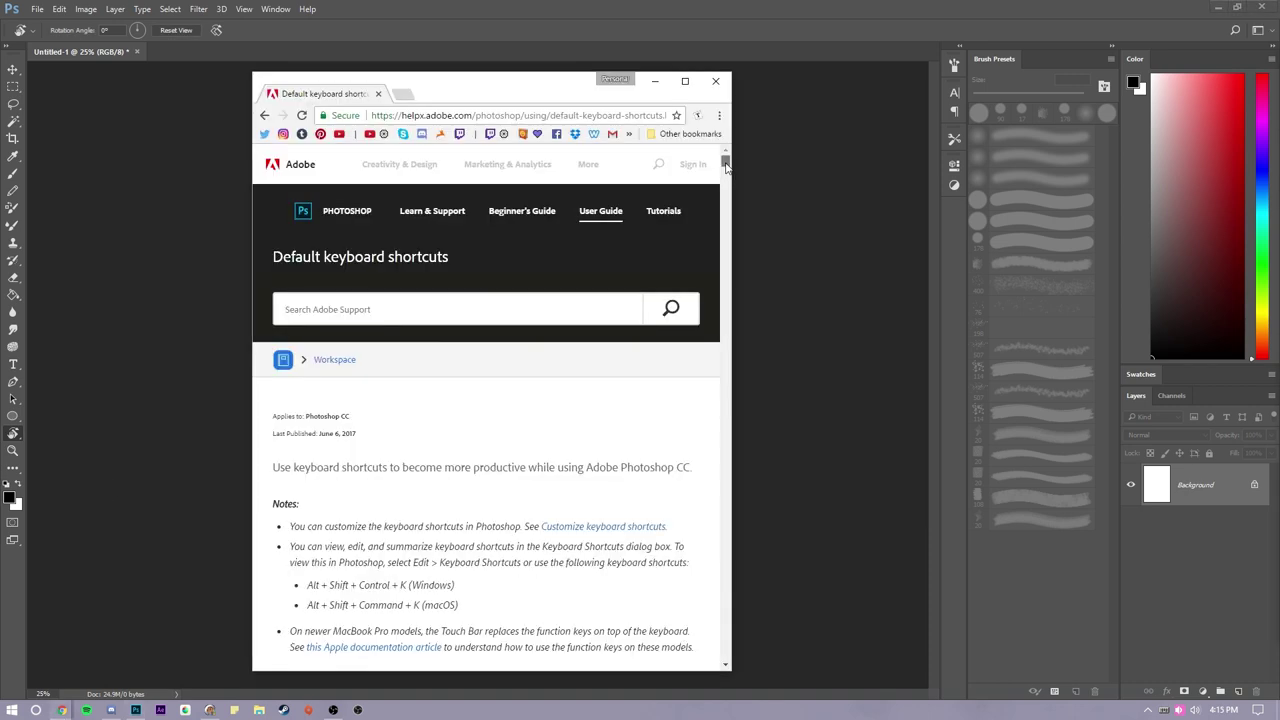
Scroll Adobe's Default keyboard shortcuts page down toward the shortcut tables.
{"action": "left_click_drag", "start_coordinate": [726, 167], "coordinate": [727, 178]}
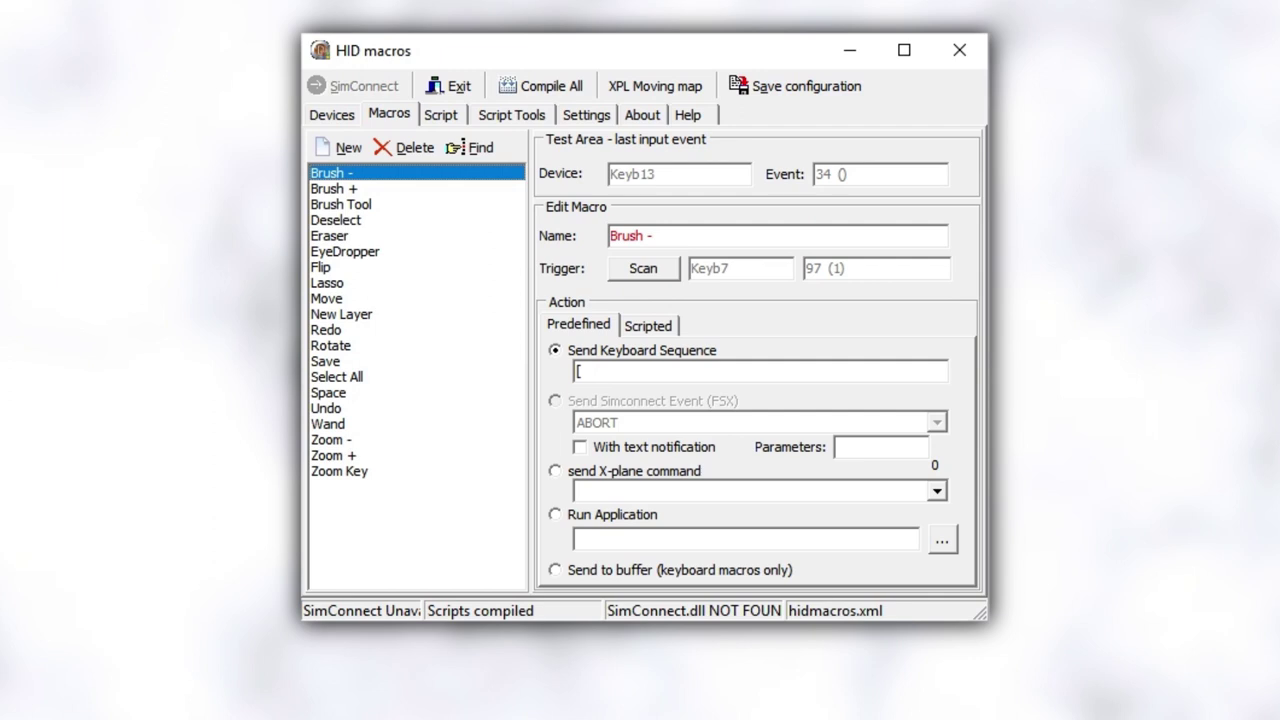
Delete the existing Undo macro and add a new macro to the list.
{"action": "left_click", "coordinate": [325, 408]}
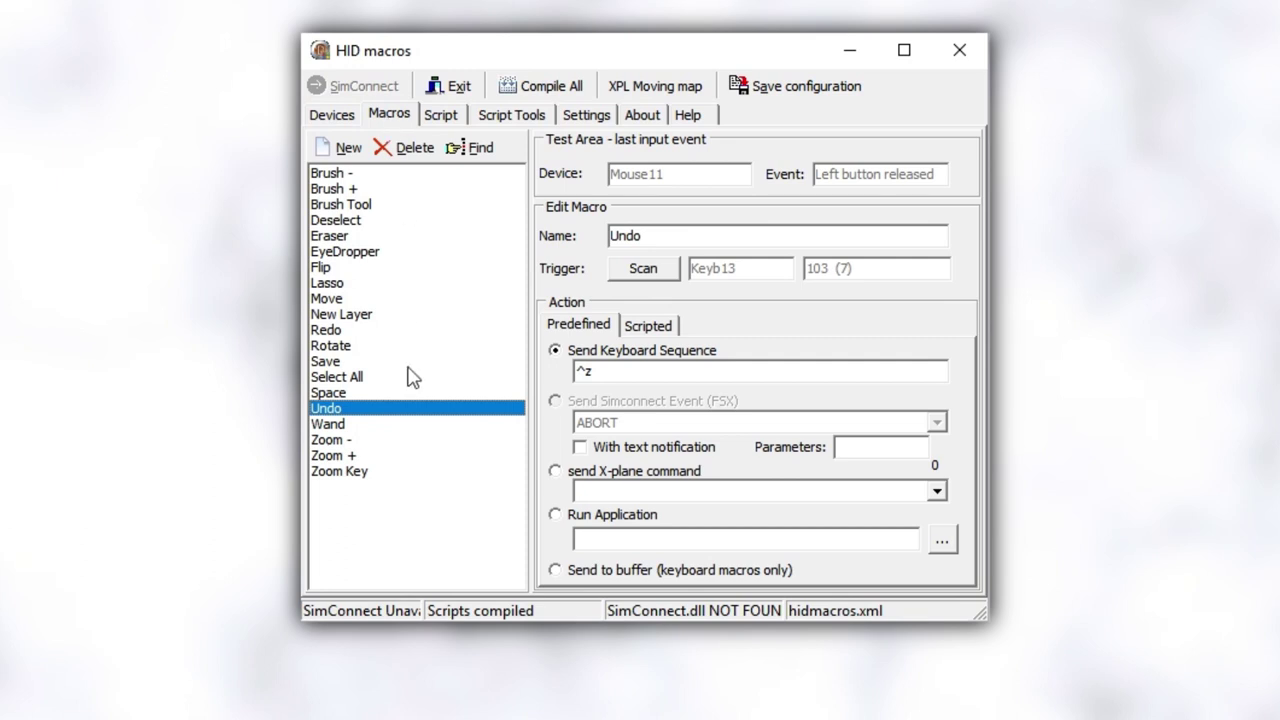
{"action": "left_click", "coordinate": [384, 152]}
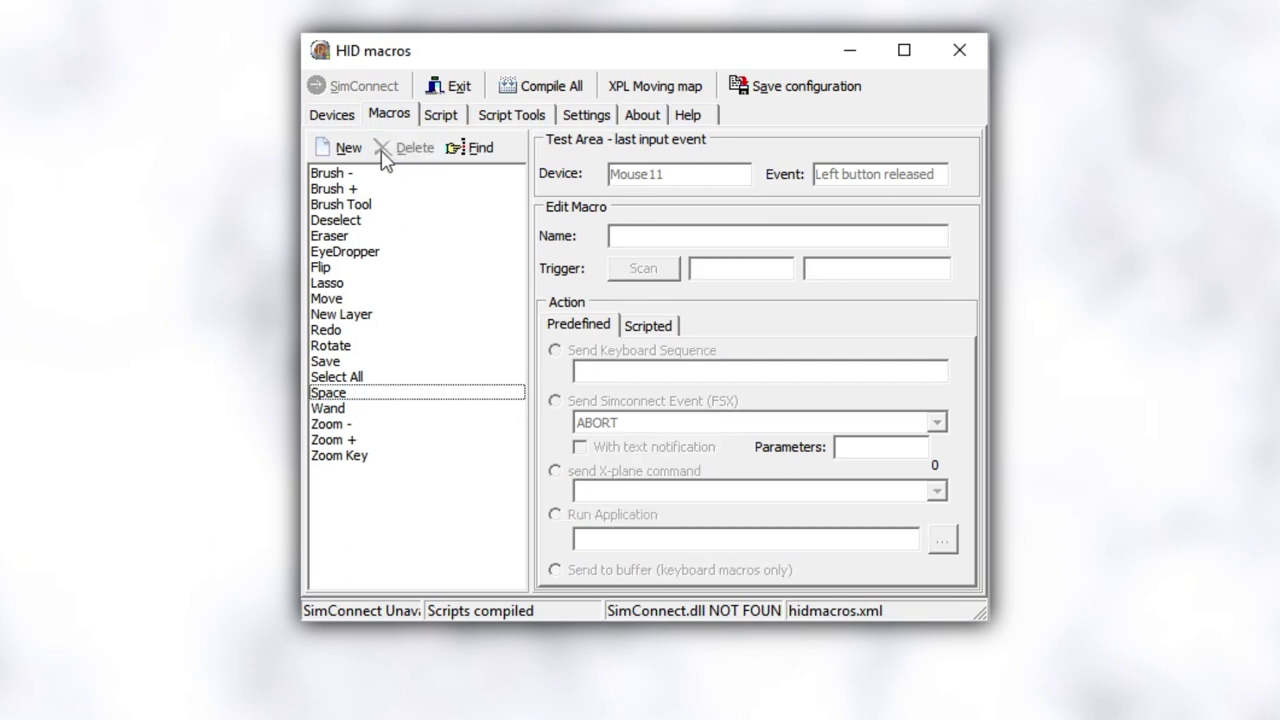
{"action": "left_click", "coordinate": [337, 147]}
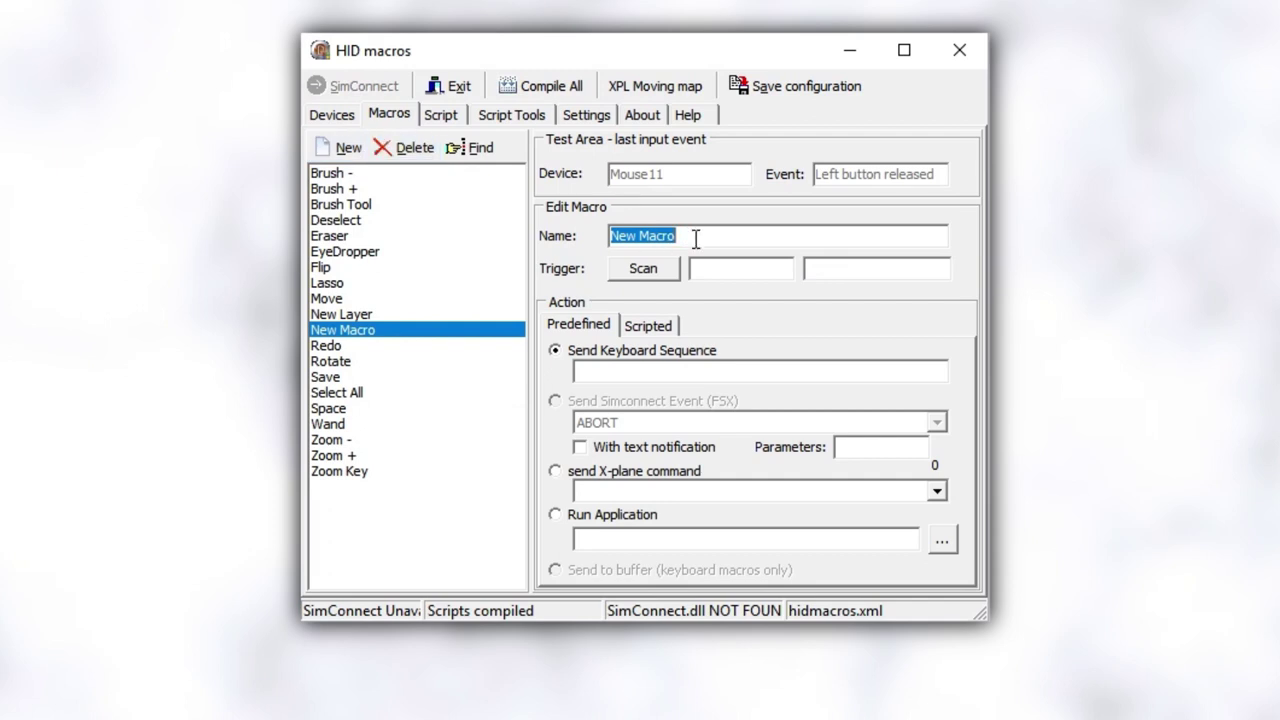
Name the new macro Undo, set its action to Send Keyboard Sequence, and view the Help tab.
{"action": "type", "text": "Undo"}
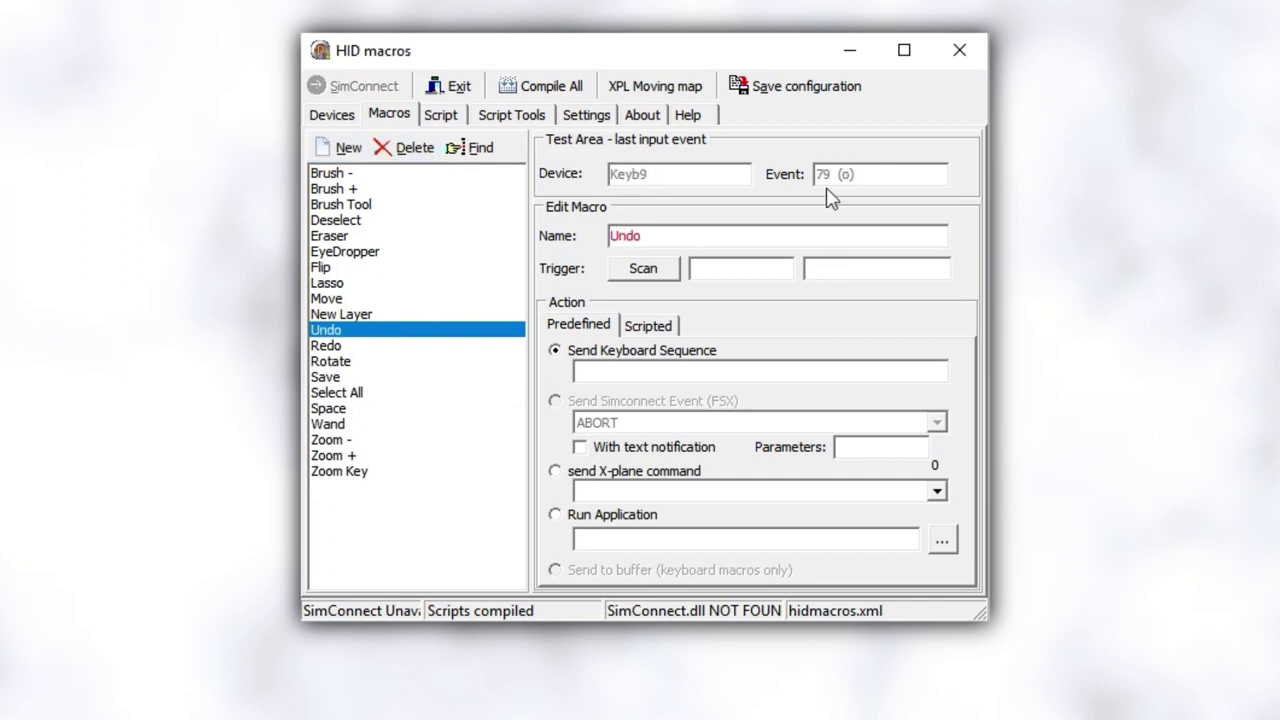
{"action": "left_click", "coordinate": [578, 358]}
{"action": "left_click", "coordinate": [691, 372]}
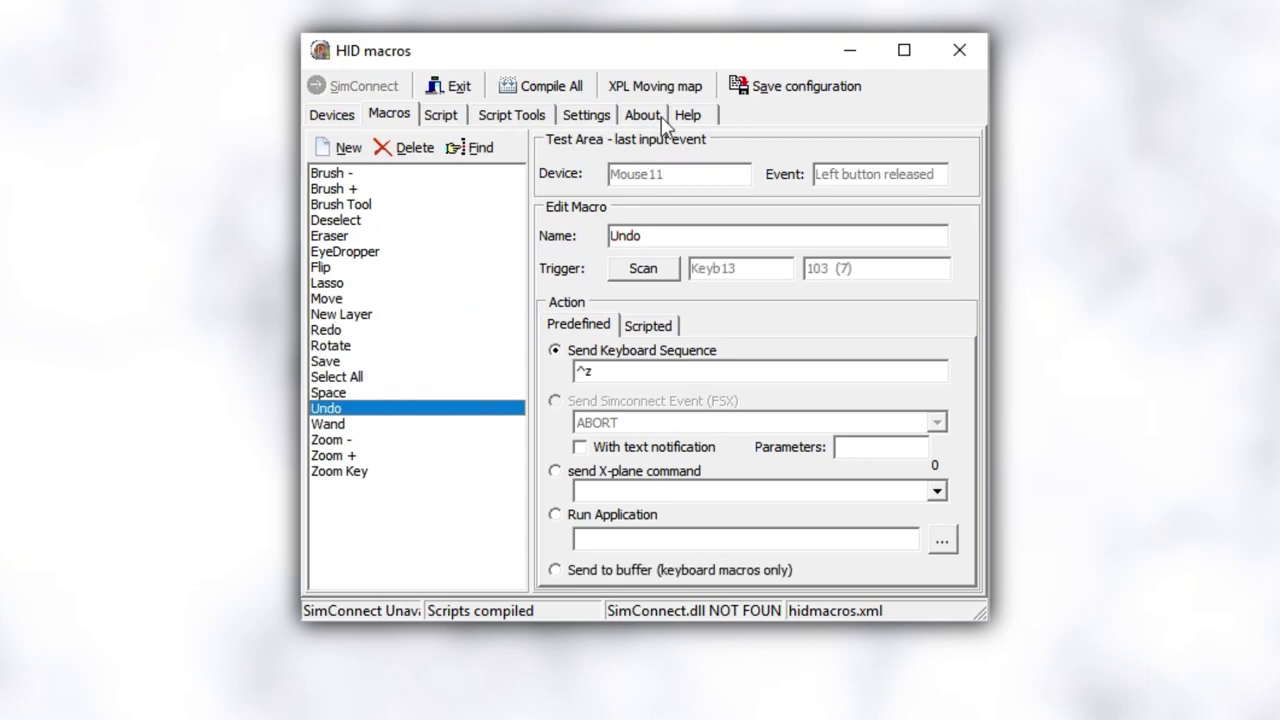
{"action": "left_click", "coordinate": [688, 115]}
{"action": "scroll", "coordinate": [857, 190], "scroll_direction": "down", "scroll_amount": 10}
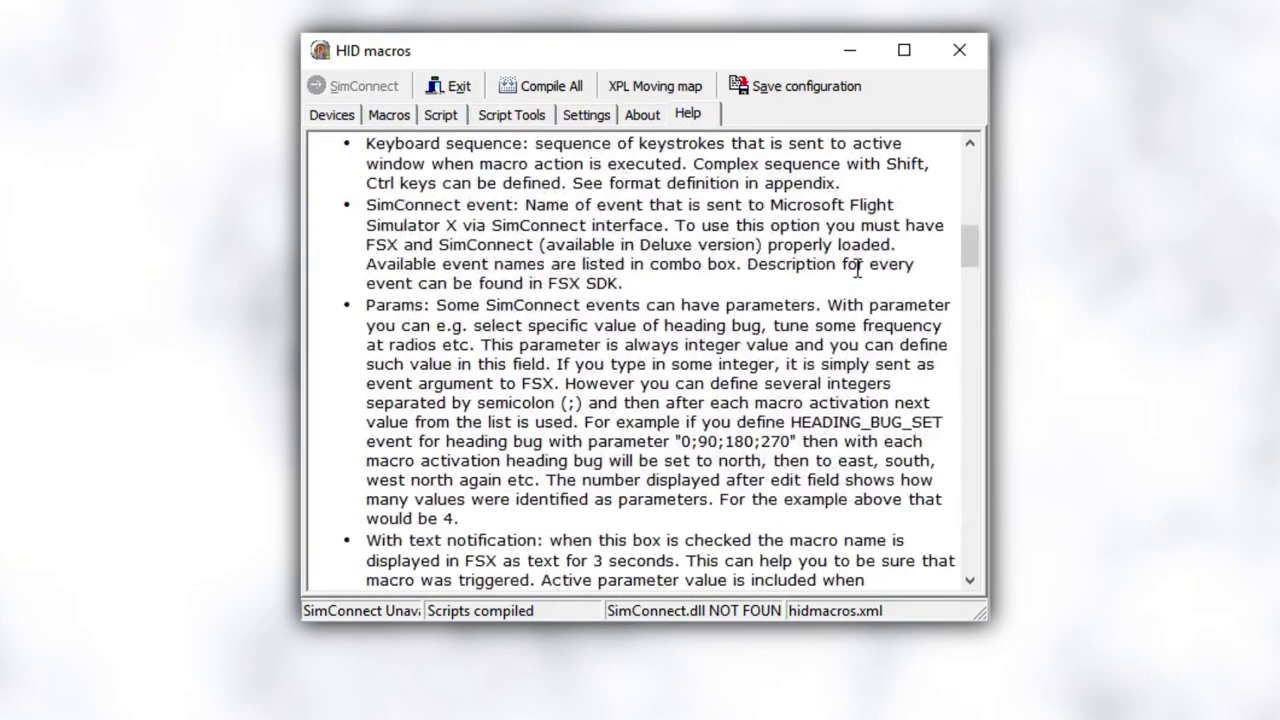
{"action": "scroll", "coordinate": [857, 268], "scroll_direction": "down", "scroll_amount": 10}
{"action": "left_click_drag", "start_coordinate": [971, 309], "coordinate": [972, 404]}
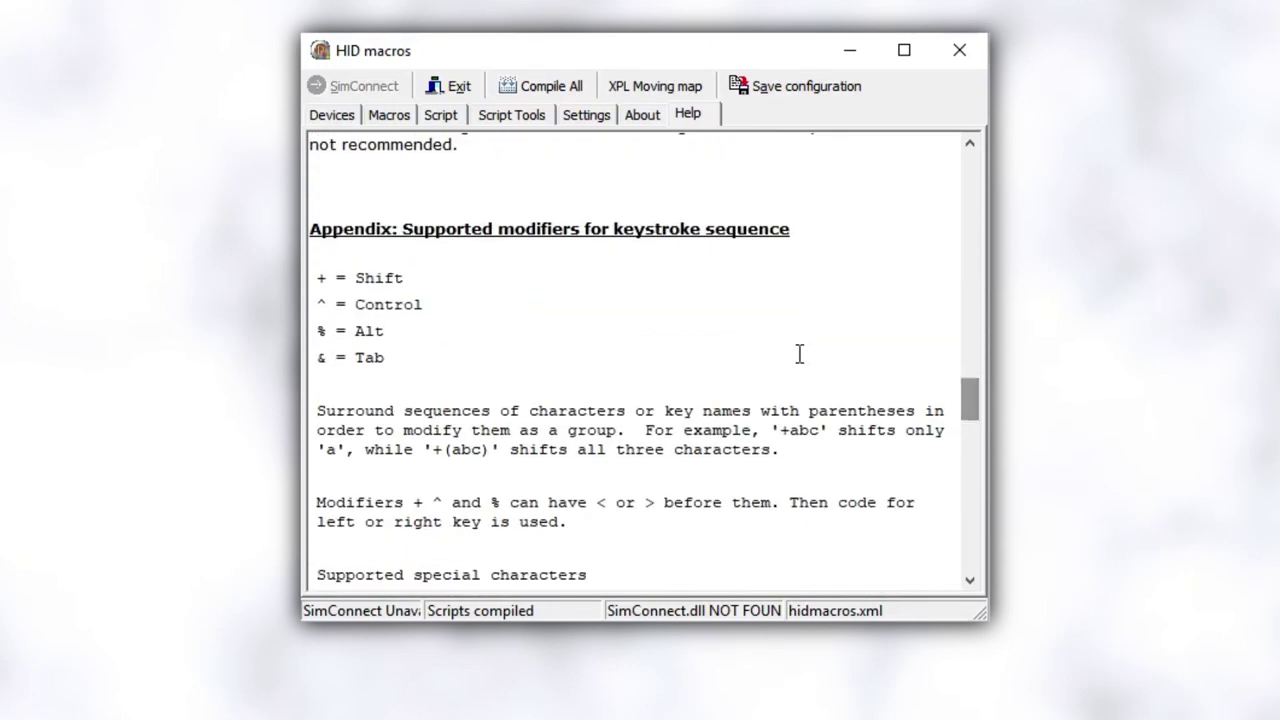
{"action": "left_click_drag", "start_coordinate": [311, 230], "coordinate": [504, 376]}
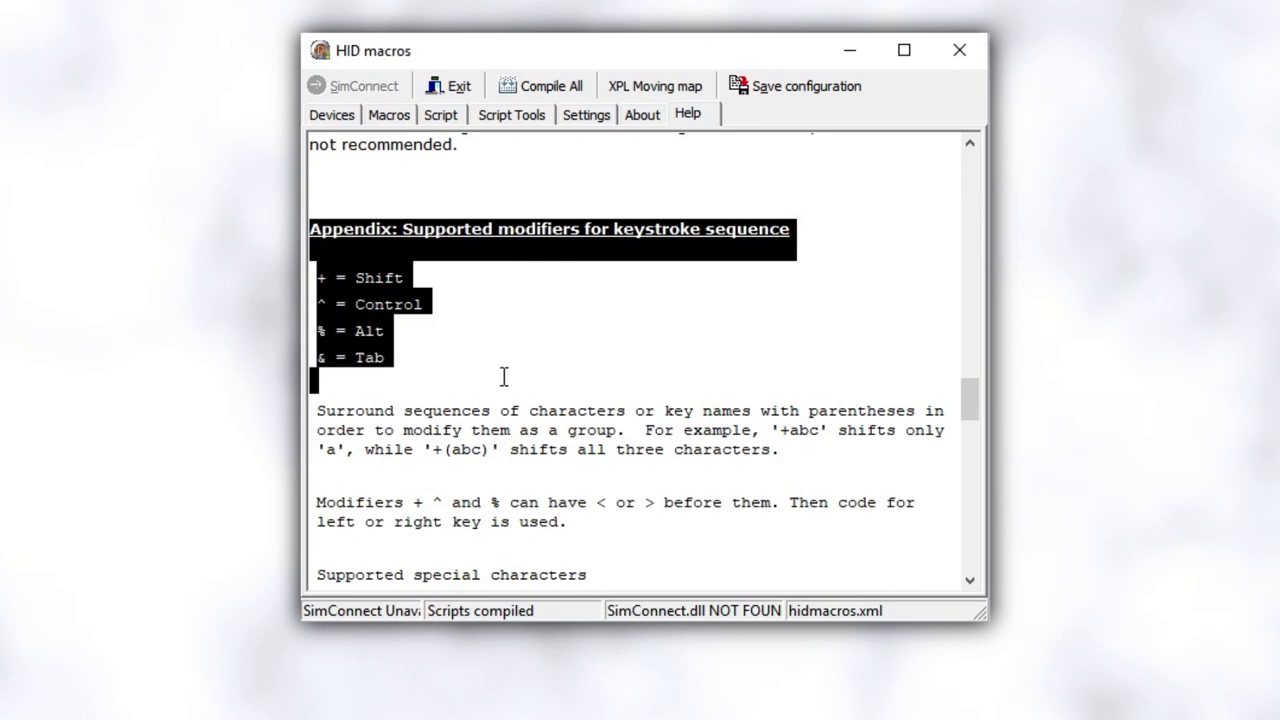
{"action": "left_click", "coordinate": [505, 370]}
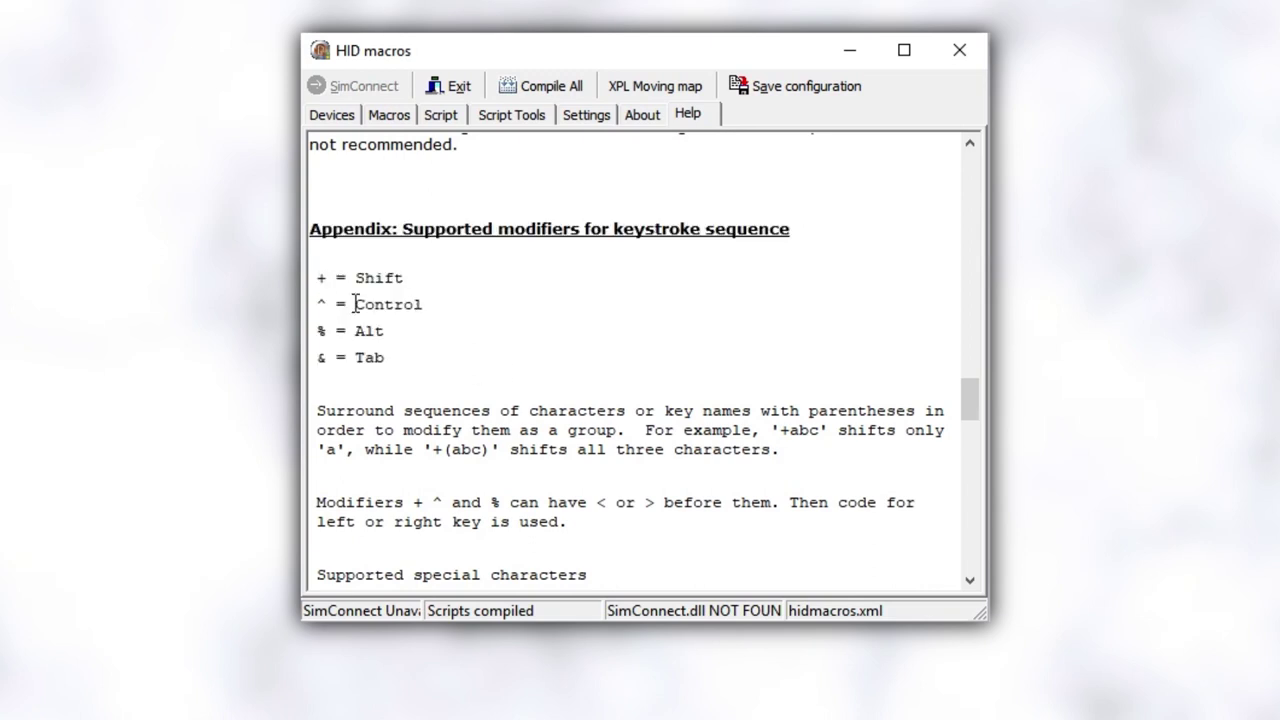
{"action": "left_click", "coordinate": [486, 316]}
{"action": "left_click", "coordinate": [390, 116]}
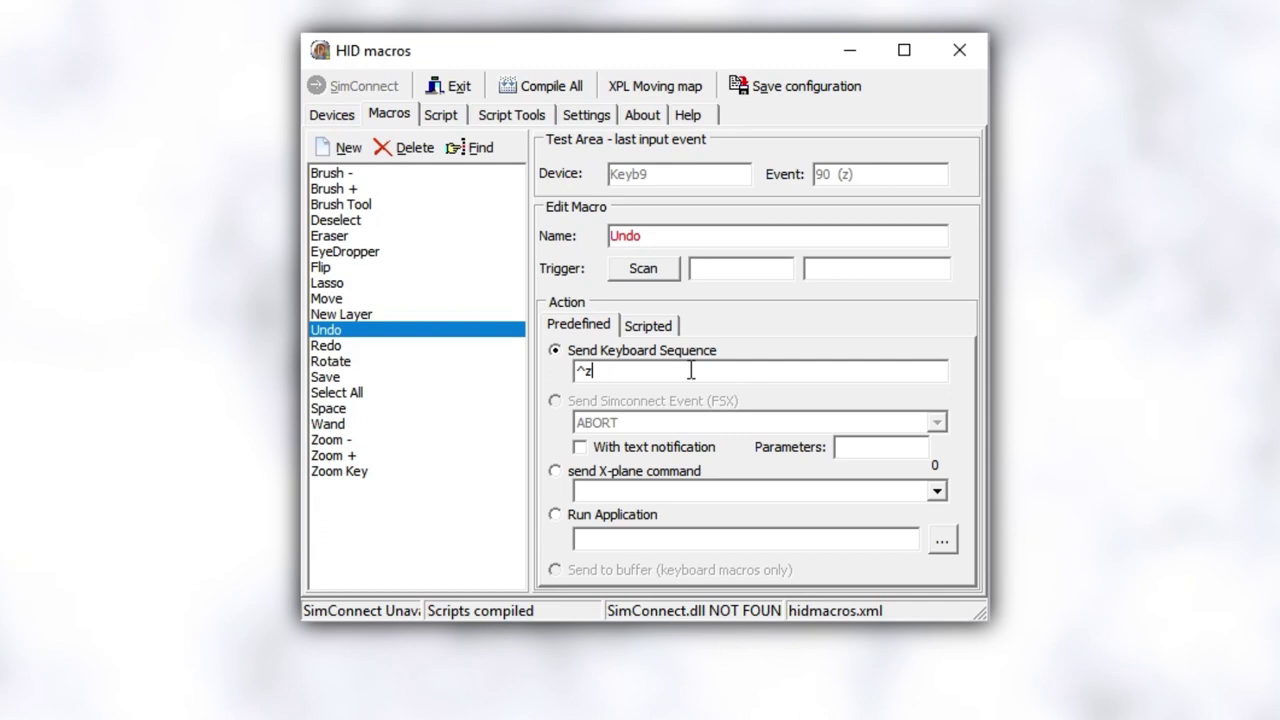
Bind the Undo macro to keypad 7 and confirm it undoes a brush stroke in Photoshop.
{"action": "left_click", "coordinate": [670, 269]}
{"action": "key", "text": "KP_7"}
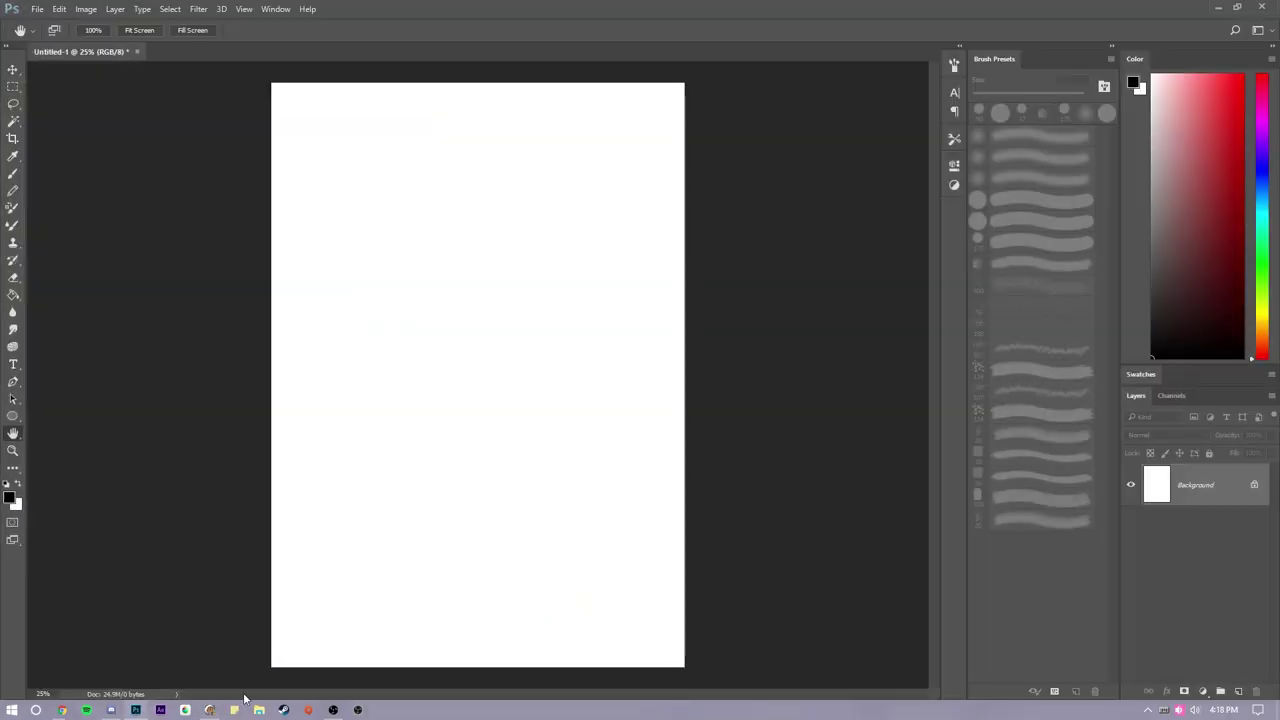
{"action": "key", "text": "KP_7"}
{"action": "key", "text": "ctrl+z"}
{"action": "key", "text": "ctrl+z"}
{"action": "key", "text": "ctrl+z"}
{"action": "key", "text": "ctrl+z"}
{"action": "key", "text": "ctrl+z"}
{"action": "left_click", "coordinate": [1224, 8]}
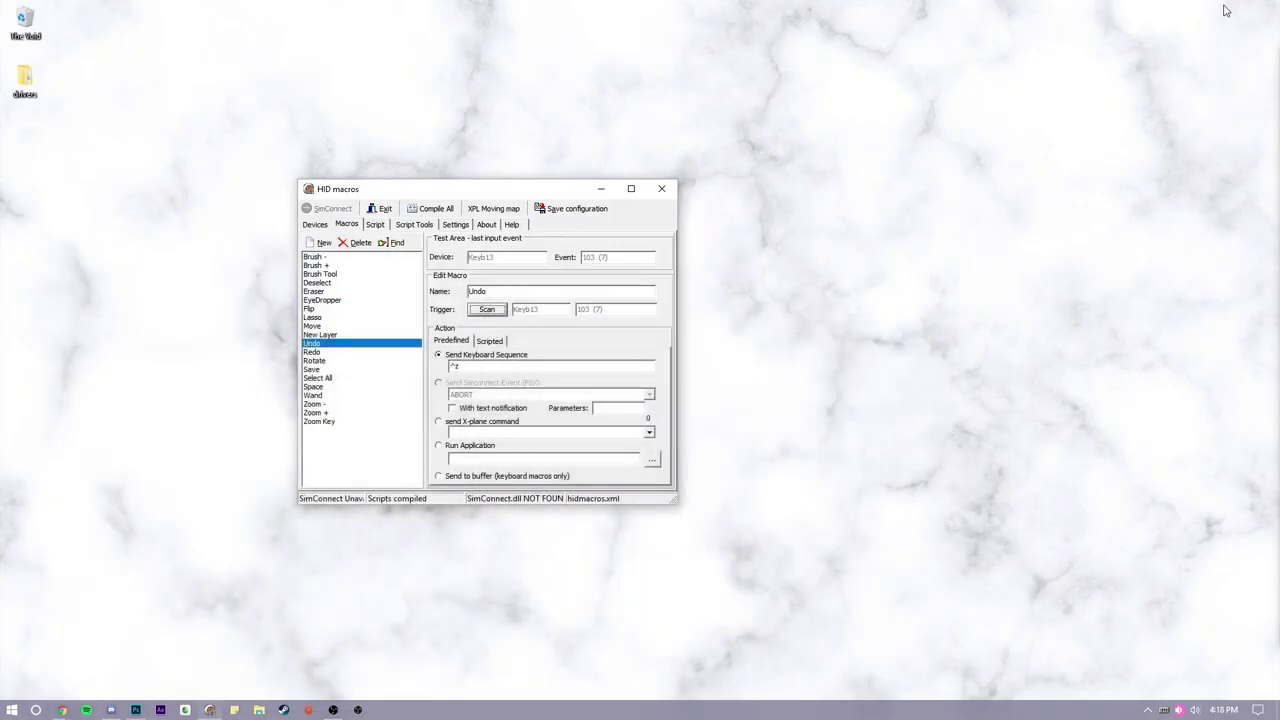